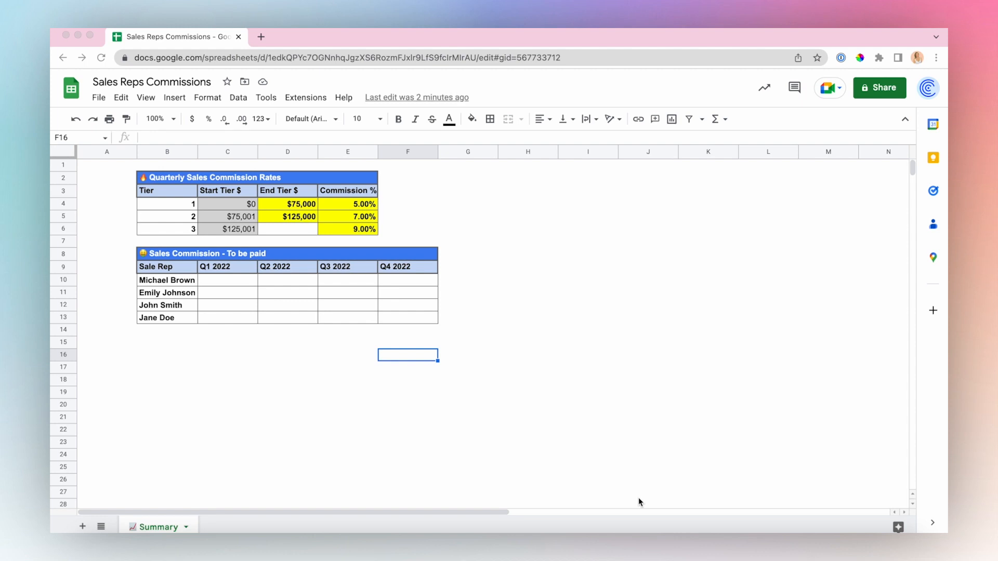
Launch the Coefficient: Salesforce, Hubspot Data Connector add-on and start an import from Salesforce
click(311, 100)
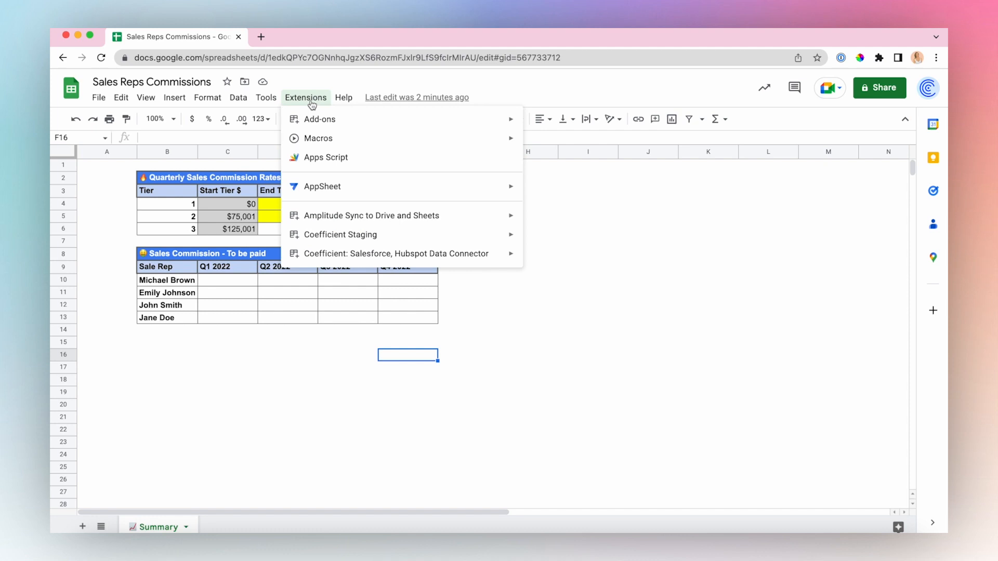
mouse_move(468, 253)
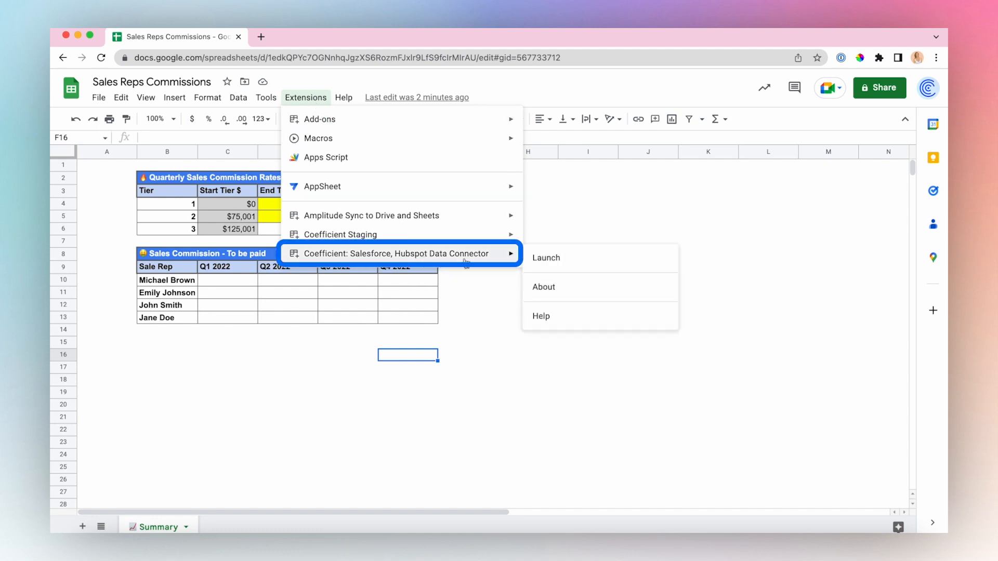
click(595, 267)
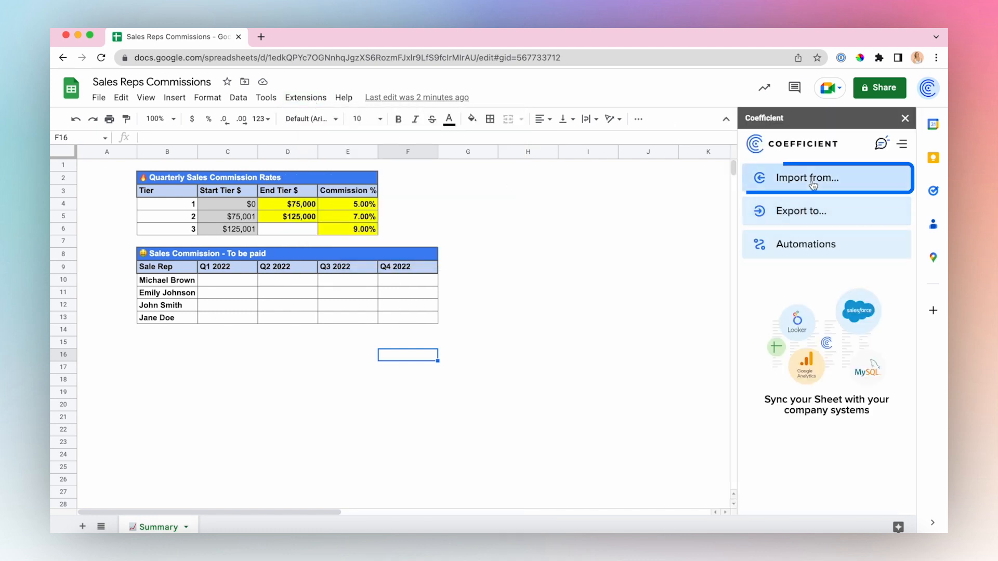
click(814, 182)
click(819, 294)
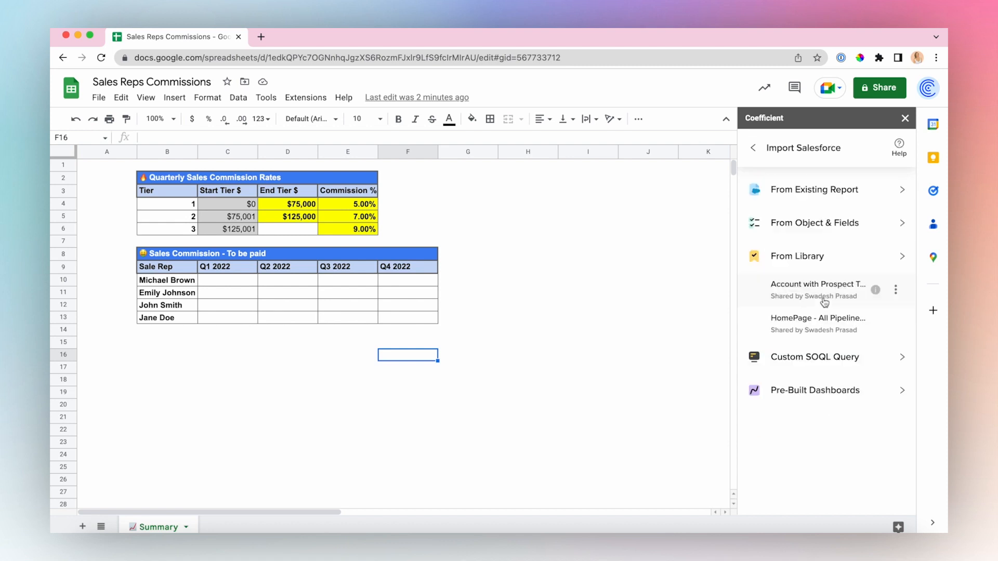
Build the Salesforce import from objects and fields, using the Opportunity object
click(803, 223)
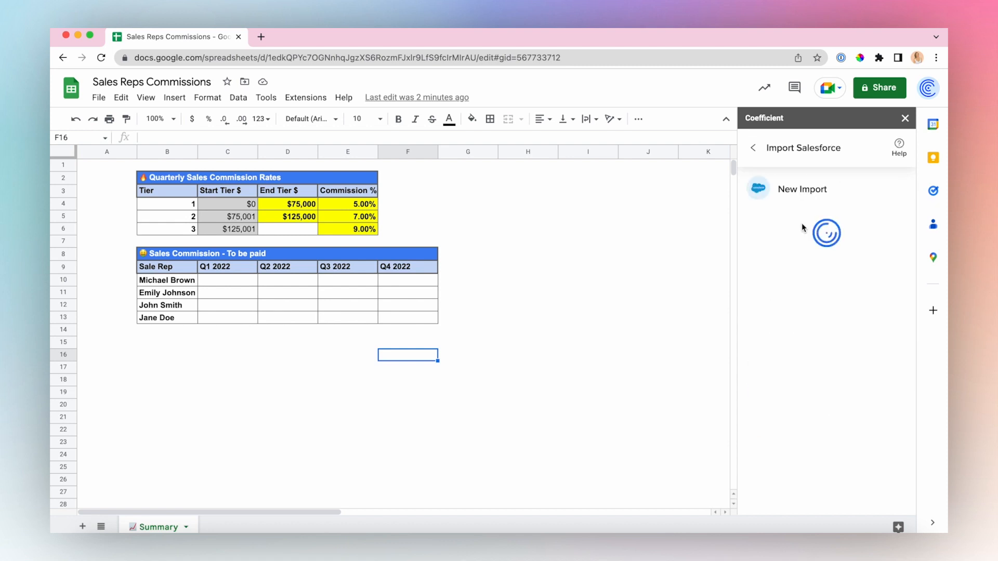
click(802, 377)
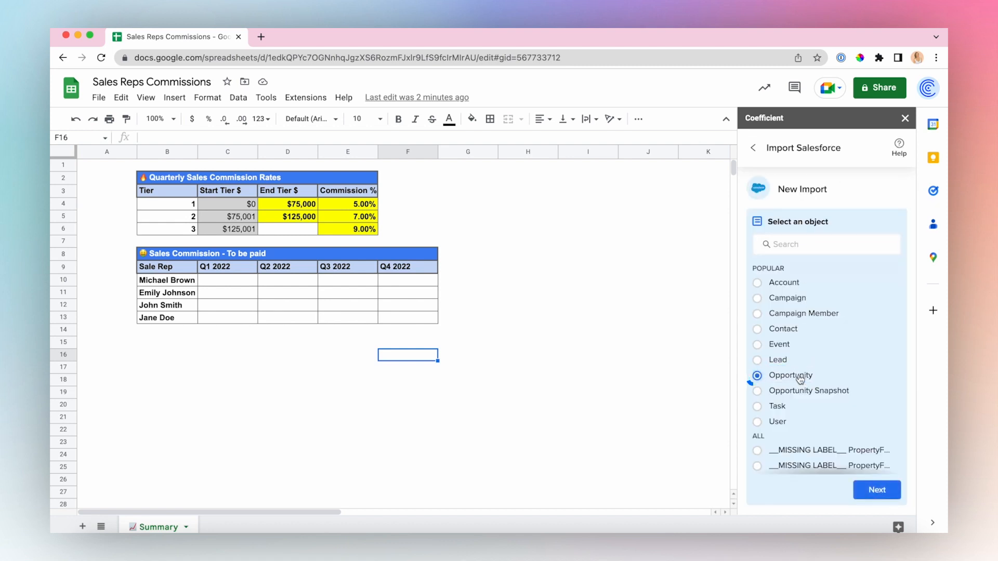
click(889, 492)
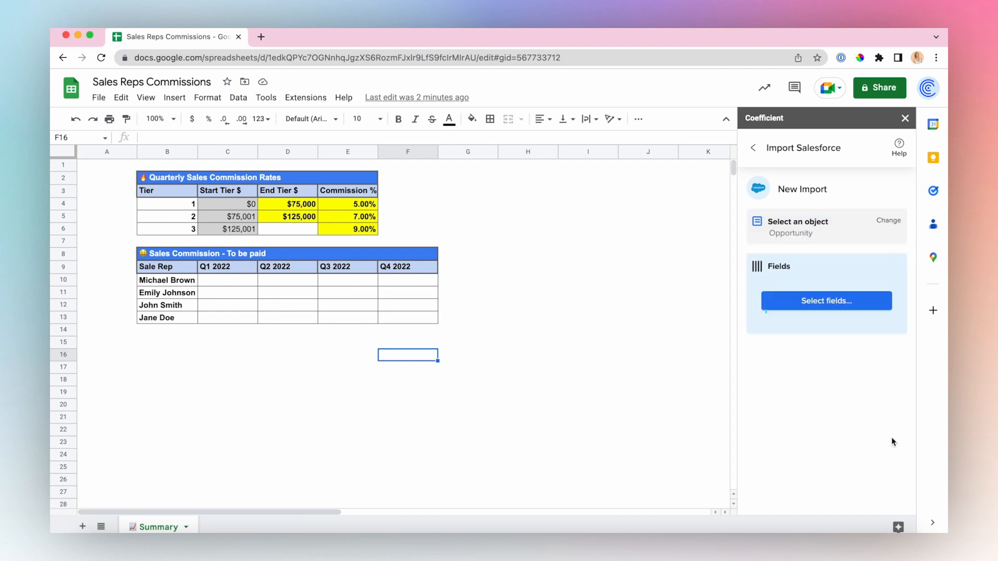
Add the owner's Full Name and the opportunity's Amount and Close Date as import fields
click(832, 301)
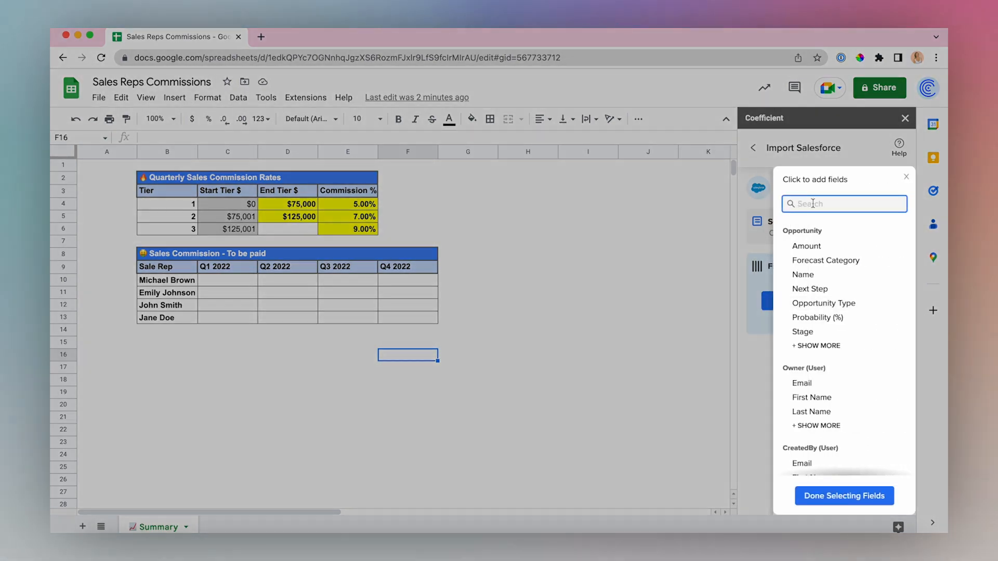
text(full)
click(815, 276)
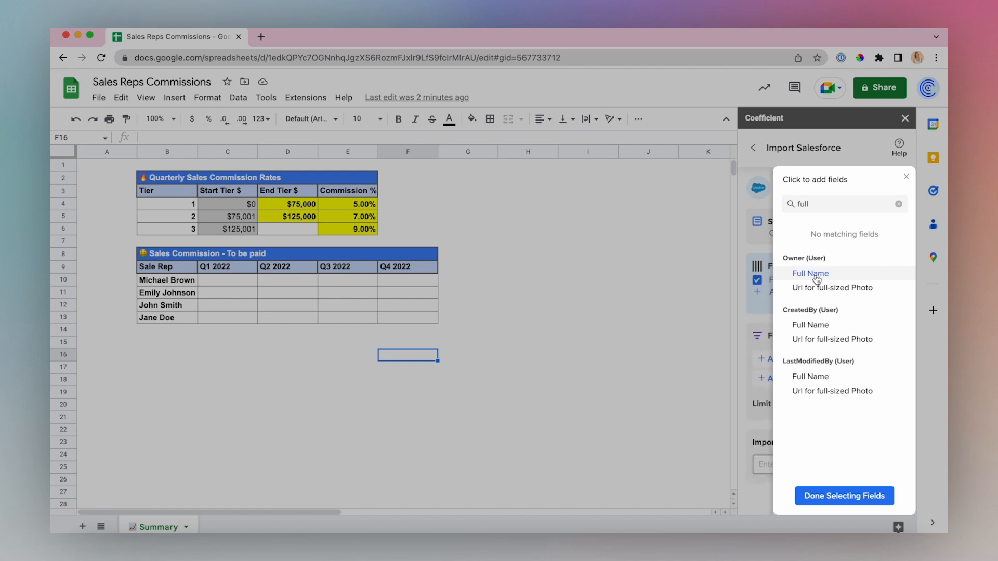
double_click(806, 206)
text(amount)
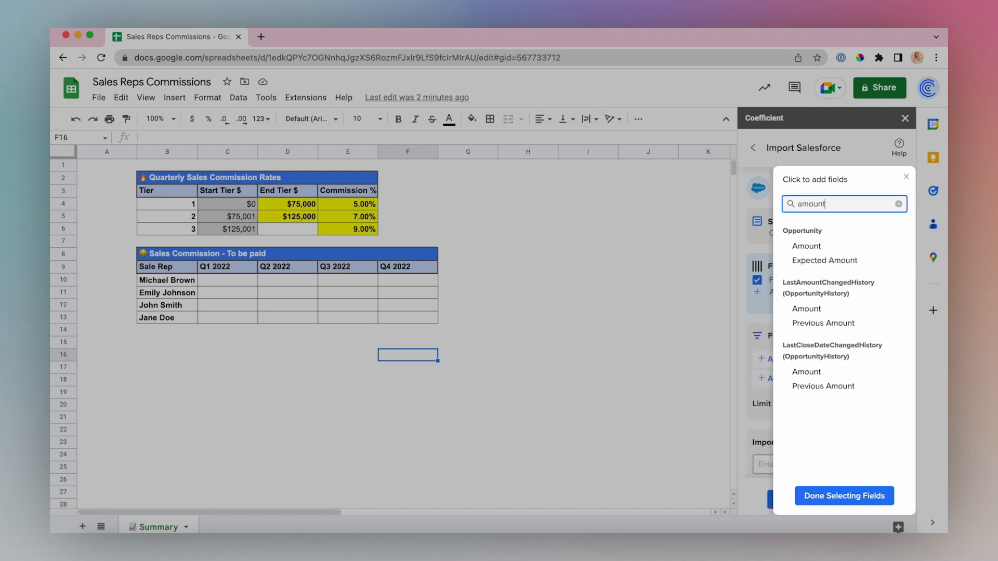
click(806, 246)
double_click(811, 204)
text(clos)
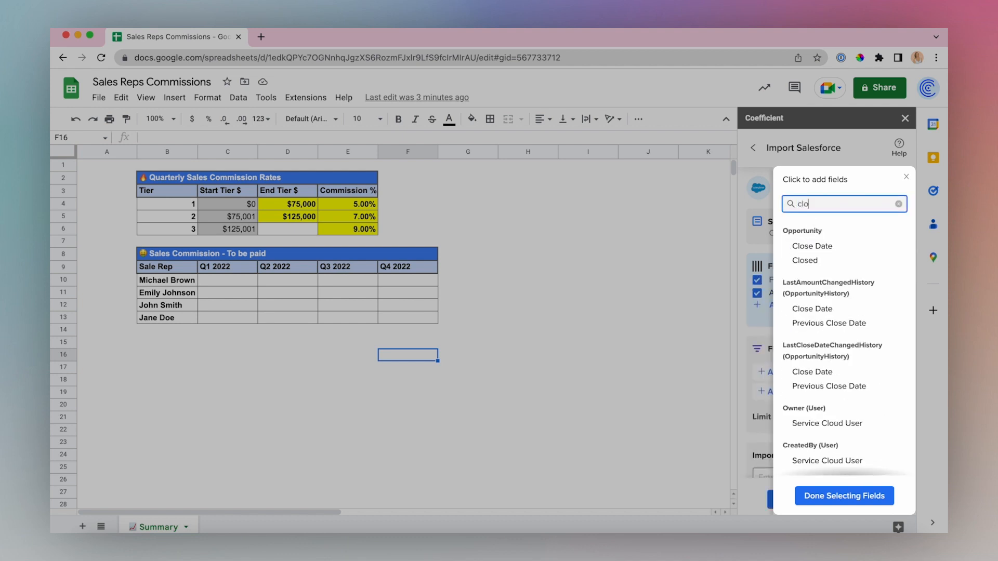
click(811, 245)
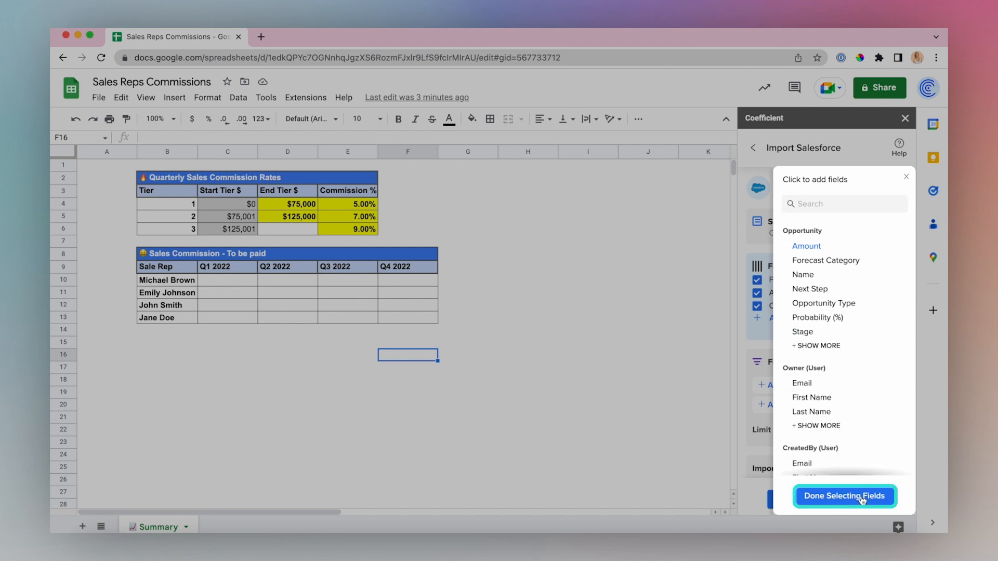
click(862, 498)
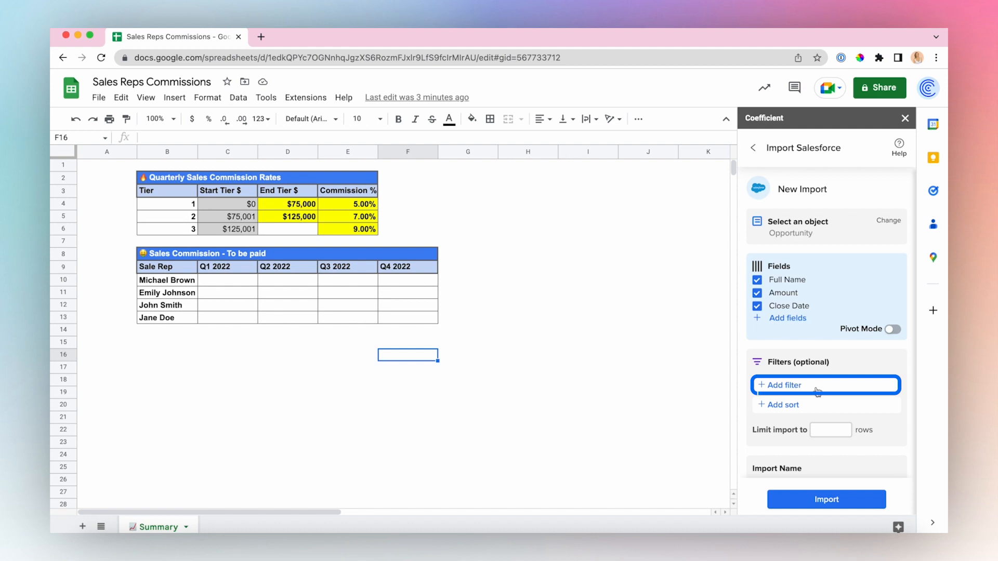
Add an import filter that keeps only opportunities whose Stage is one of Closed Won
click(817, 391)
scroll(820, 354, down, 5)
scroll(819, 356, down, 1)
text(stag)
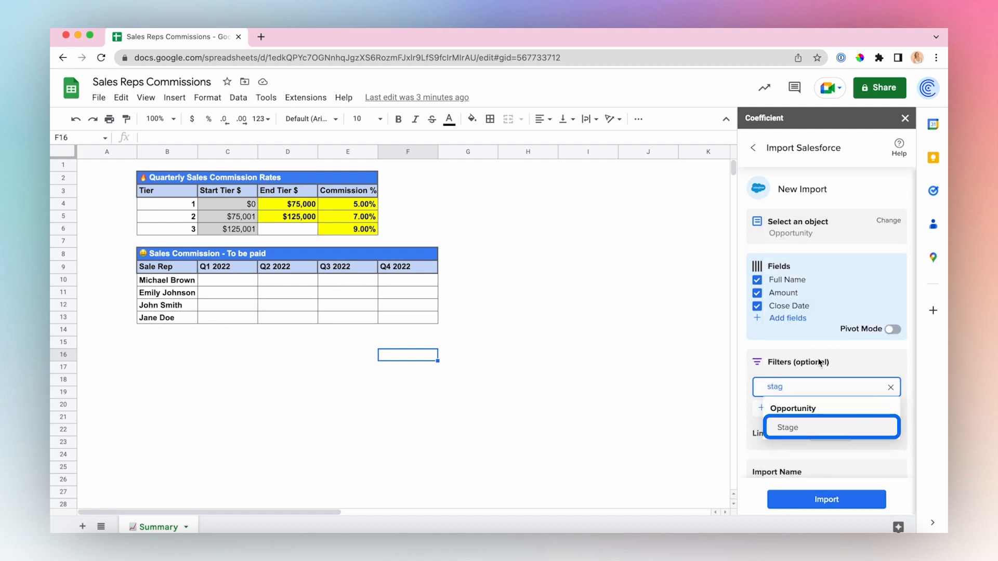
click(816, 427)
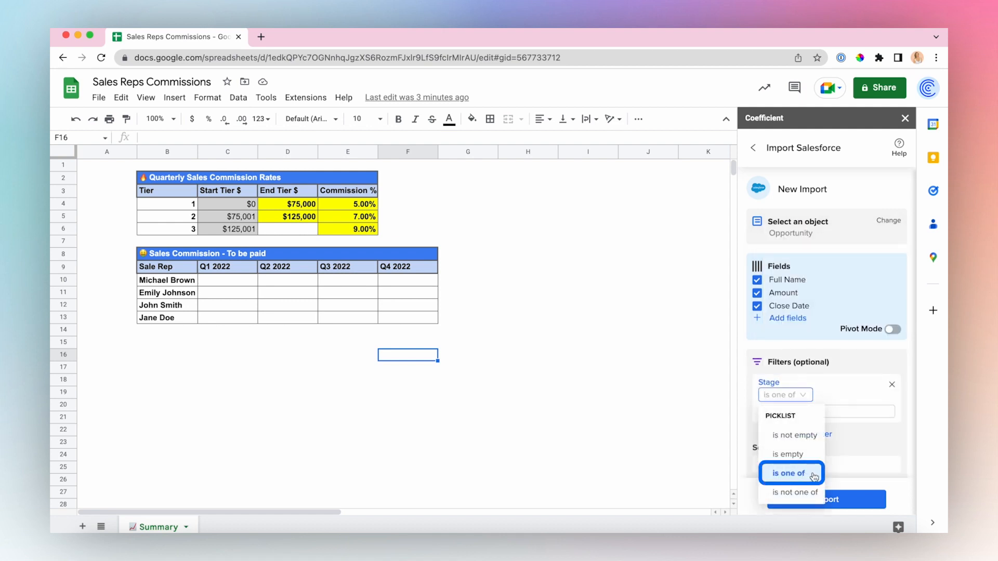
click(813, 472)
click(826, 411)
text(close)
click(805, 433)
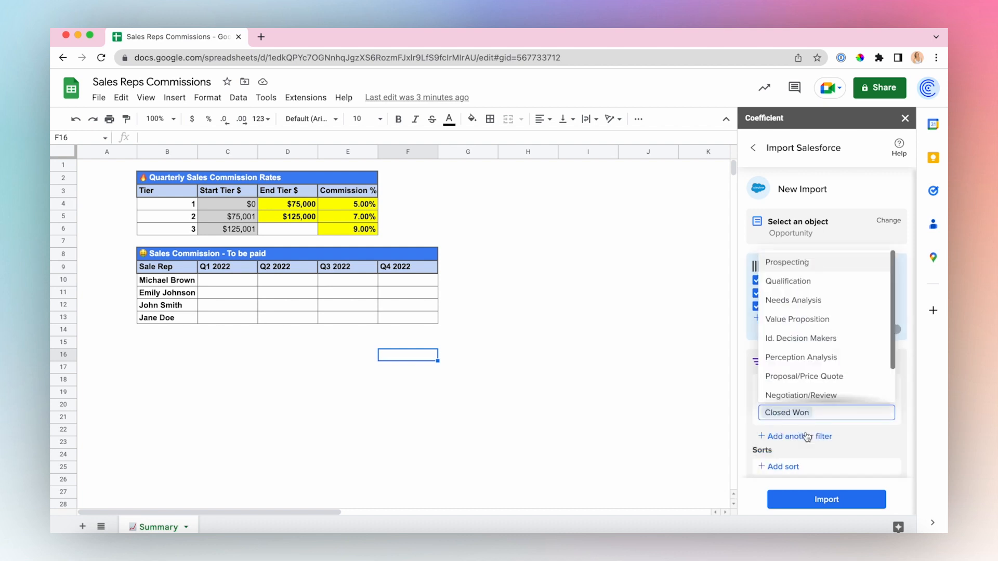
click(867, 428)
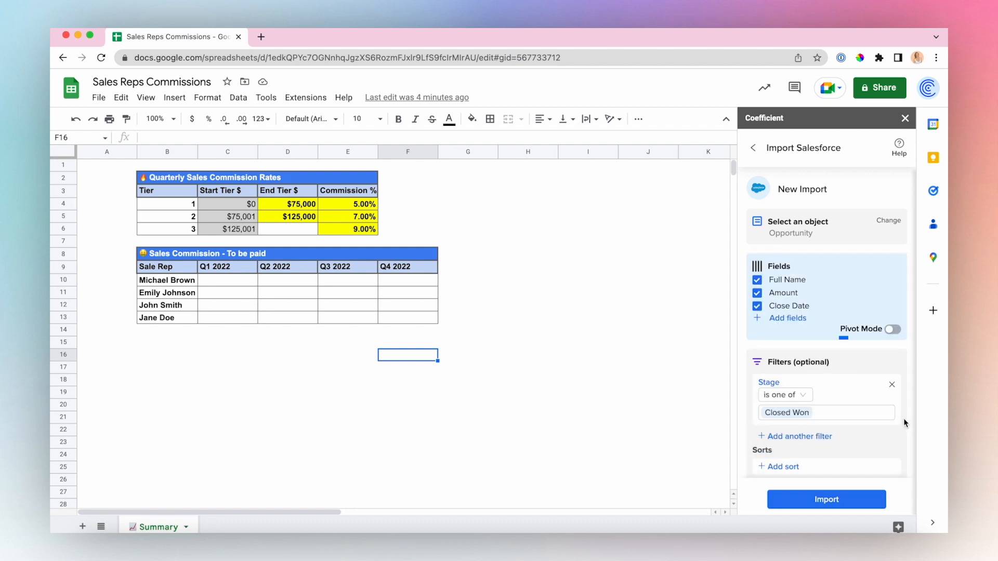
Turn on Pivot Mode with Full Name as rows, Close Date as columns and Amount as values
click(891, 330)
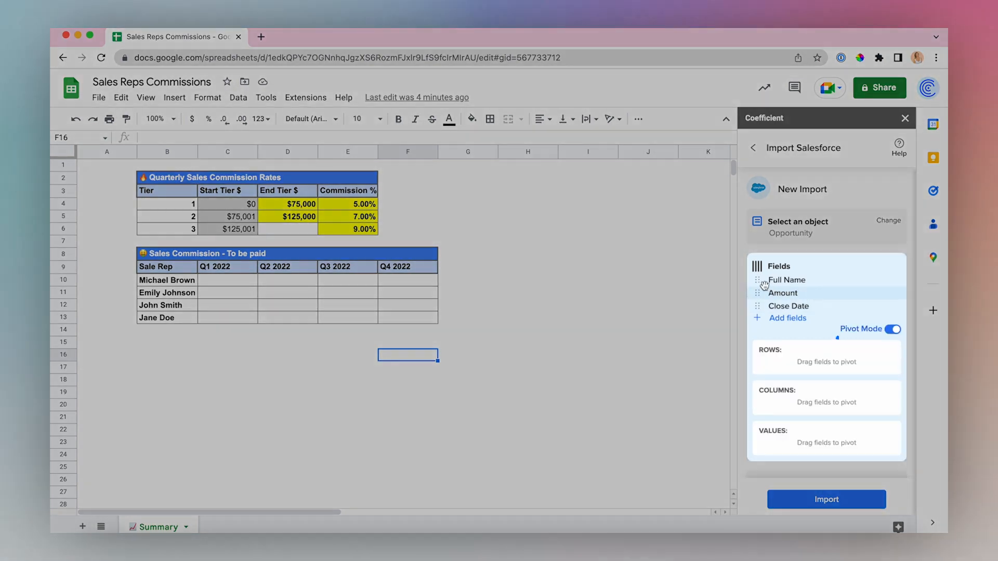
drag(757, 280, 767, 365)
drag(759, 306, 771, 407)
scroll(769, 363, down, 2)
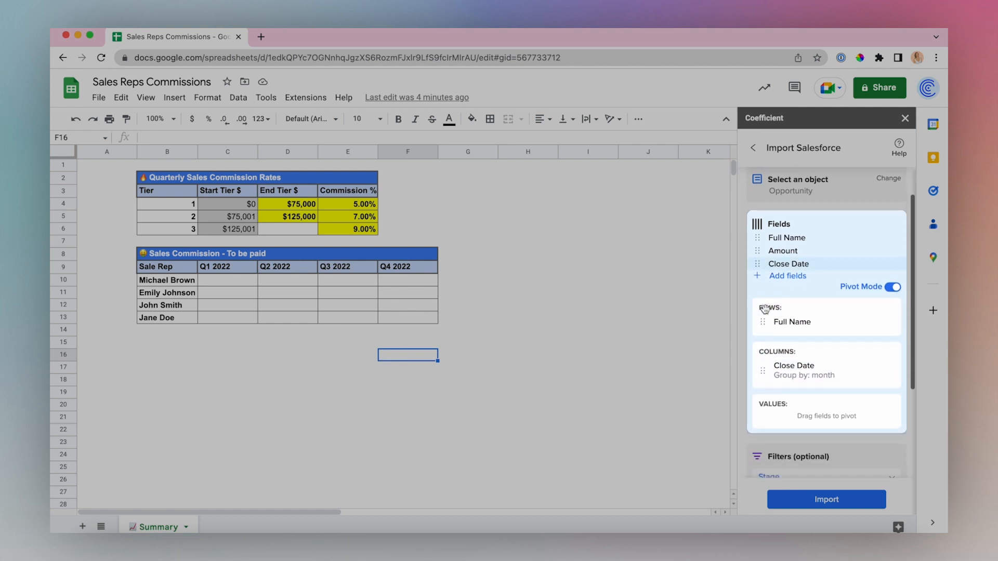
drag(768, 250, 776, 396)
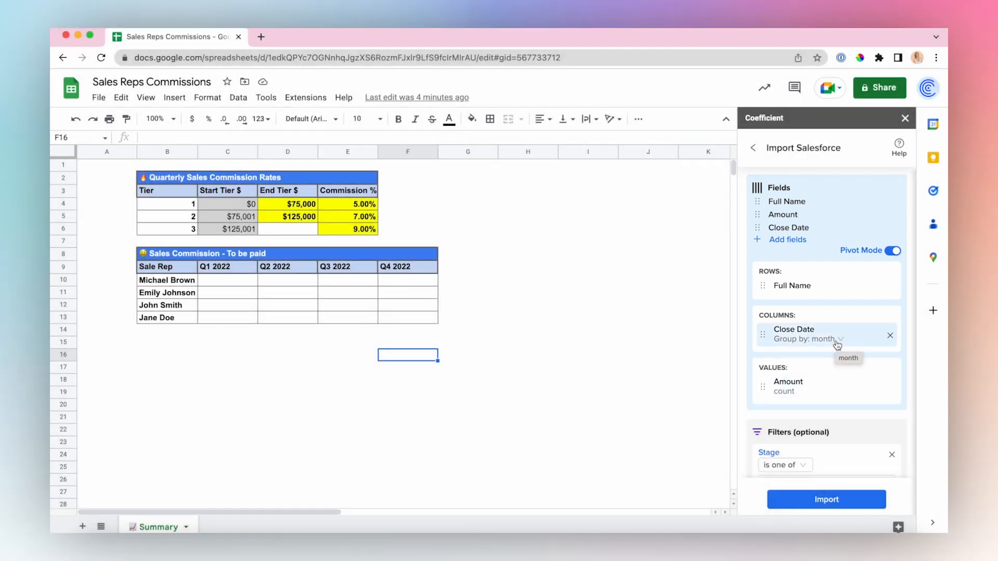
Group the pivot's Close Date by quarter and summarise Amount by sum
click(836, 340)
click(834, 396)
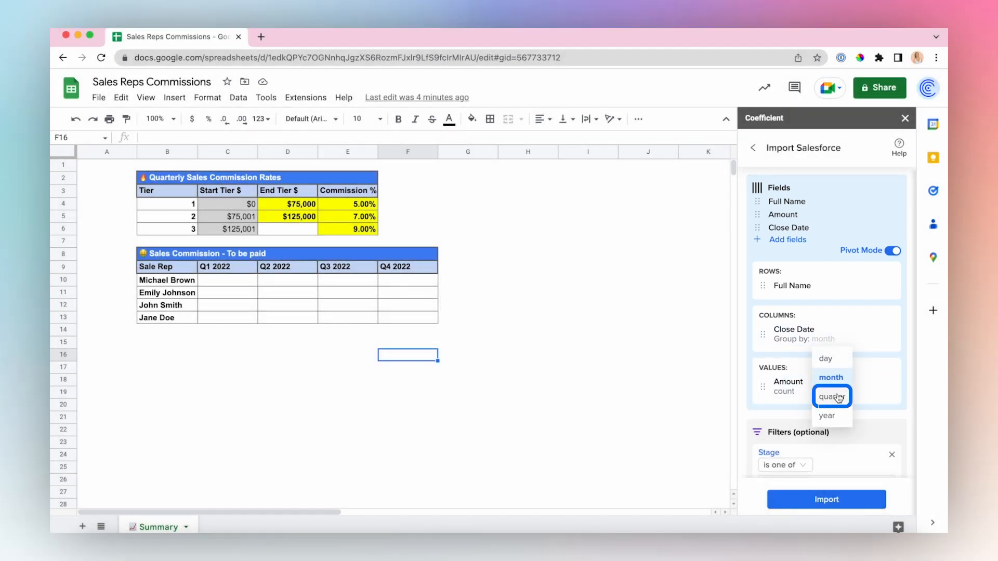
click(801, 396)
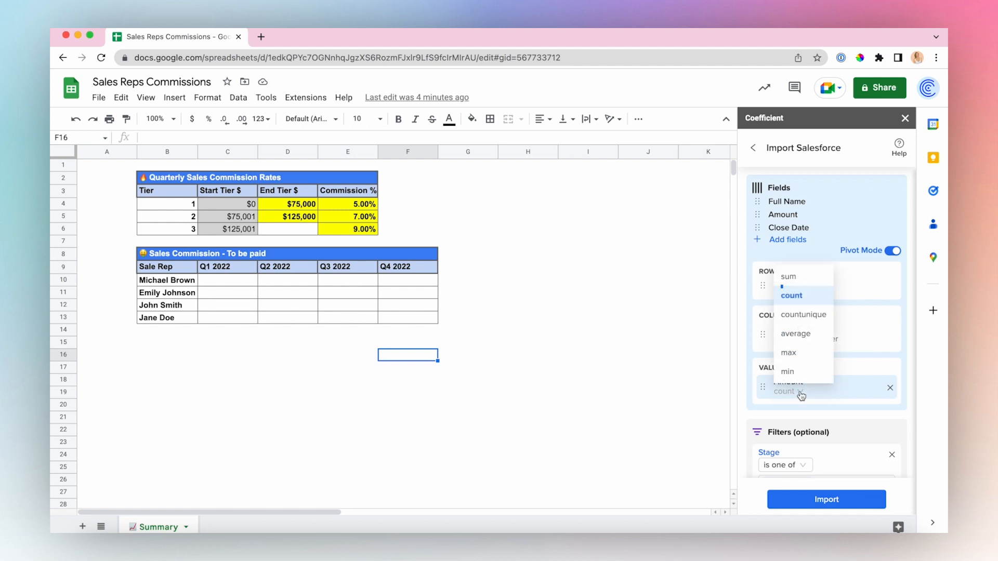
click(795, 275)
Name the import "⚡ Salesforce Import" with the lightning emoji in front and run it
scroll(839, 388, down, 3)
click(826, 450)
key(ctrl+super+space)
text(light)
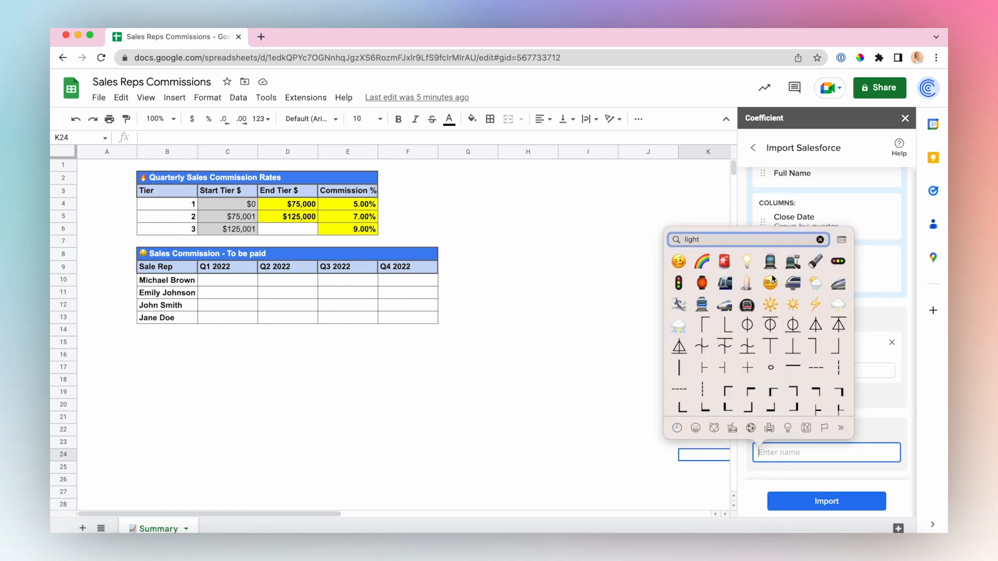
click(815, 304)
text(Salesforce Import)
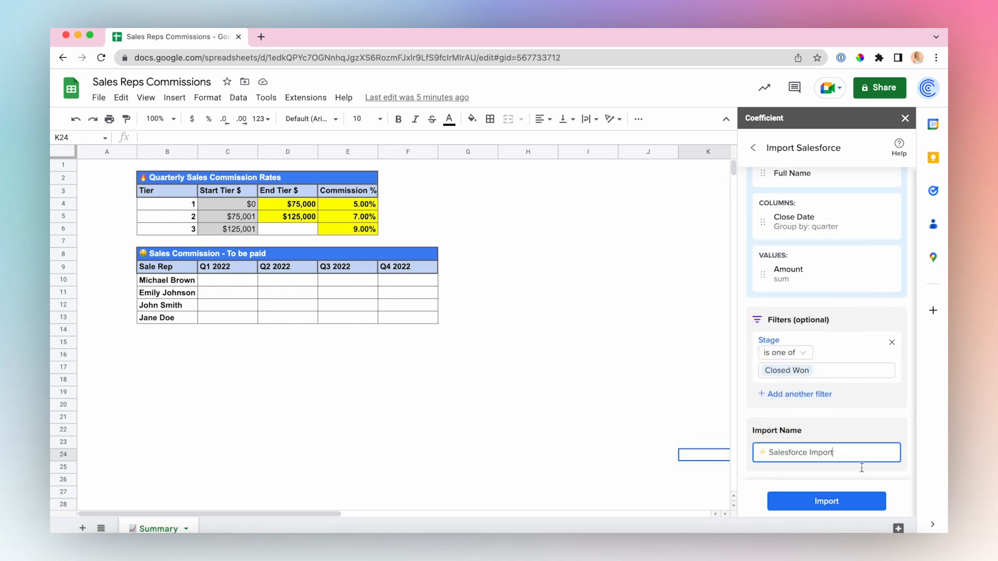
click(857, 502)
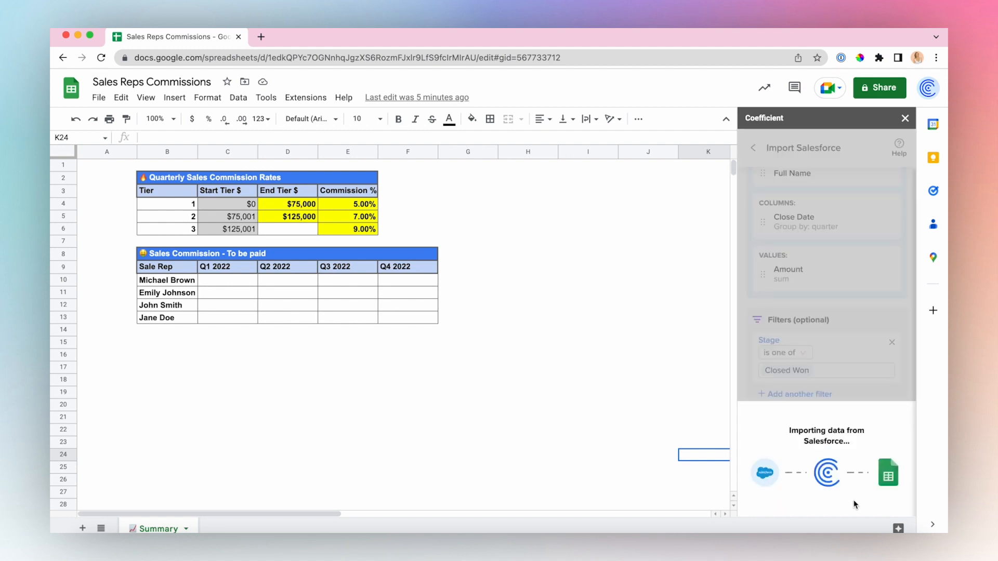
In Summary cell C10, start an XLOOKUP formula with the column-locked sales rep cell $B10 as search key
click(152, 529)
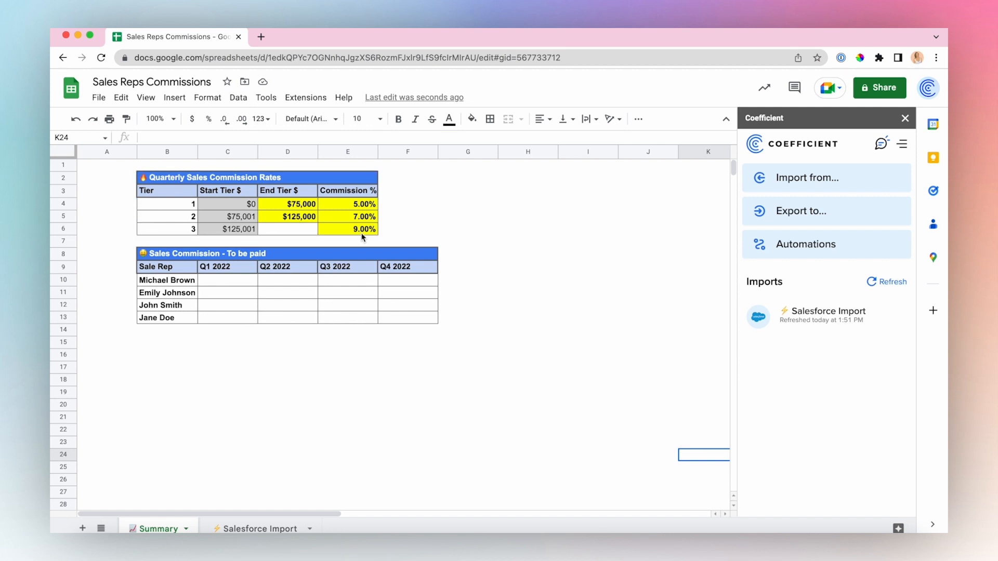
click(192, 367)
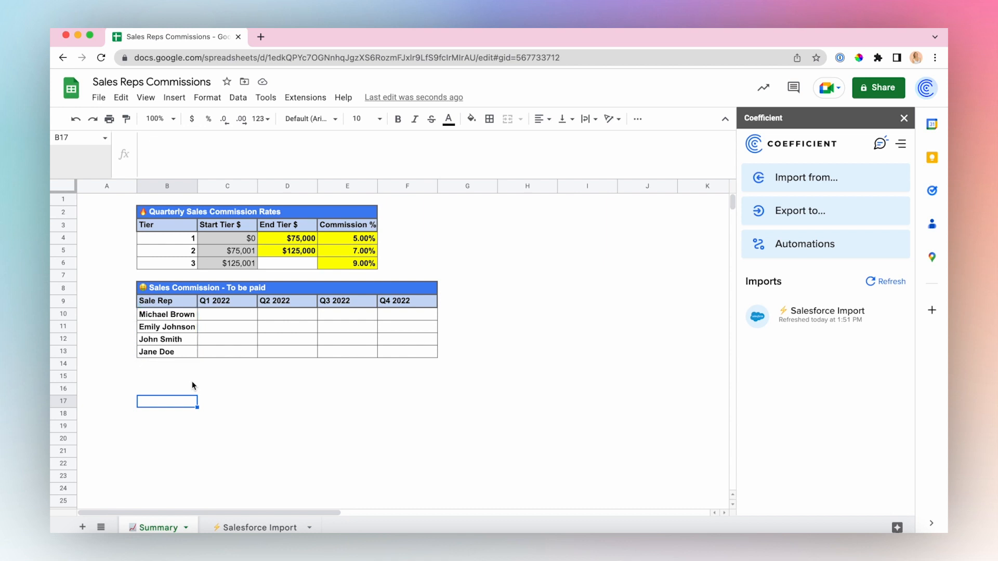
click(227, 314)
text(=xlookup()
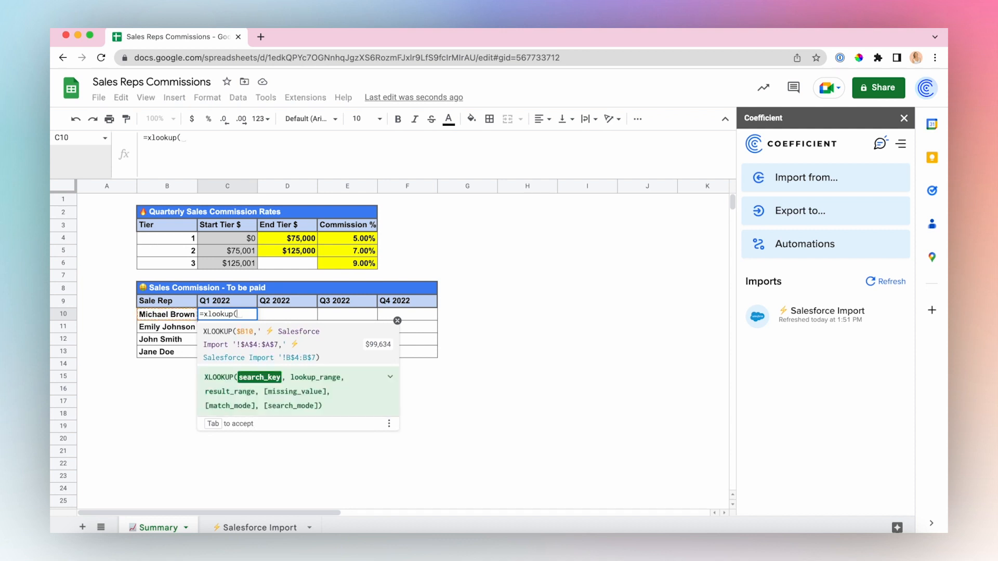
click(152, 317)
key(Left)
key(Left)
key(Left)
text($)
key(Right)
key(Right)
key(Right)
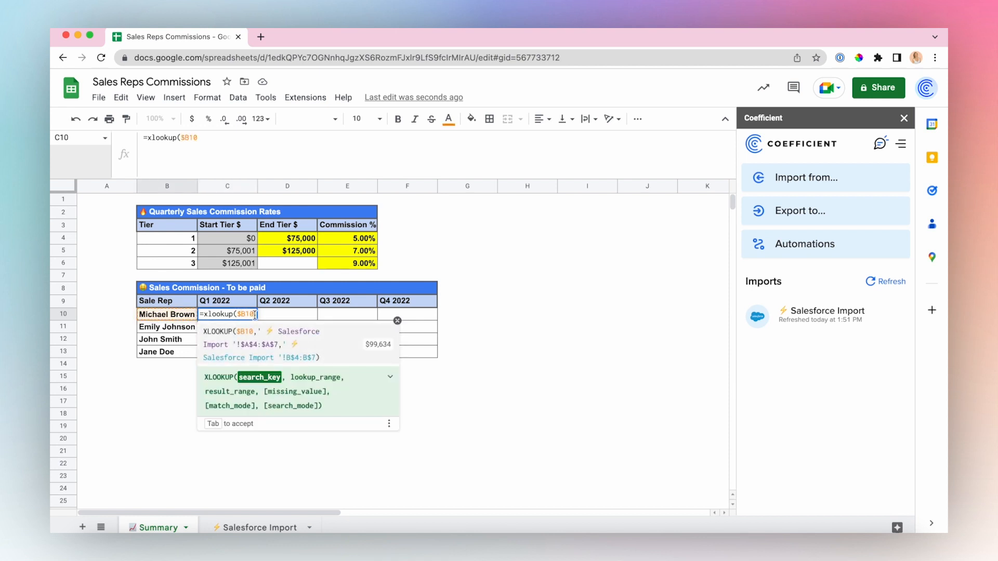
text(,)
Set the XLOOKUP's lookup range to the rep names on the Salesforce Import sheet, locked as $A$4:$A$7
click(224, 527)
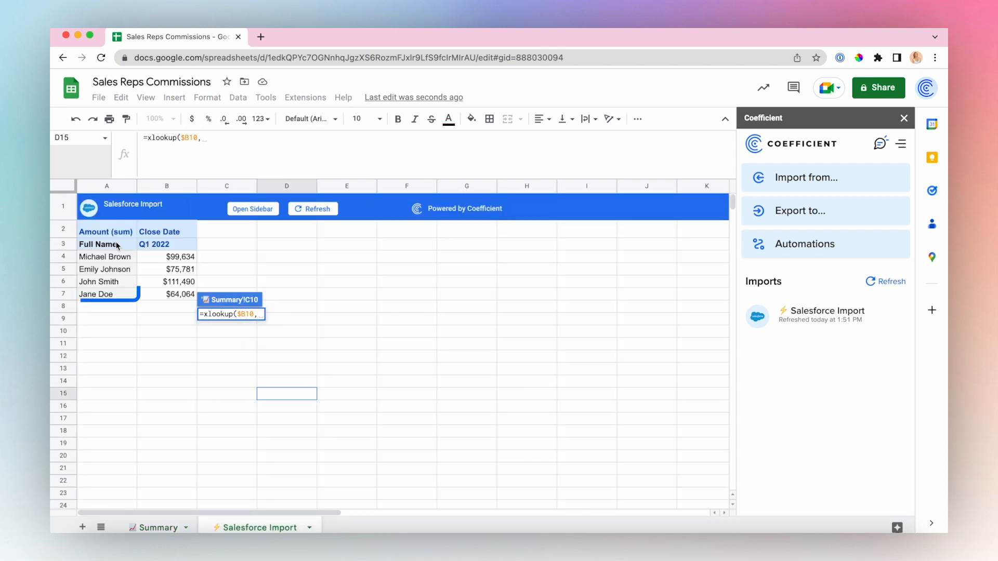
drag(116, 257, 117, 294)
click(371, 316)
text($A4:A7)
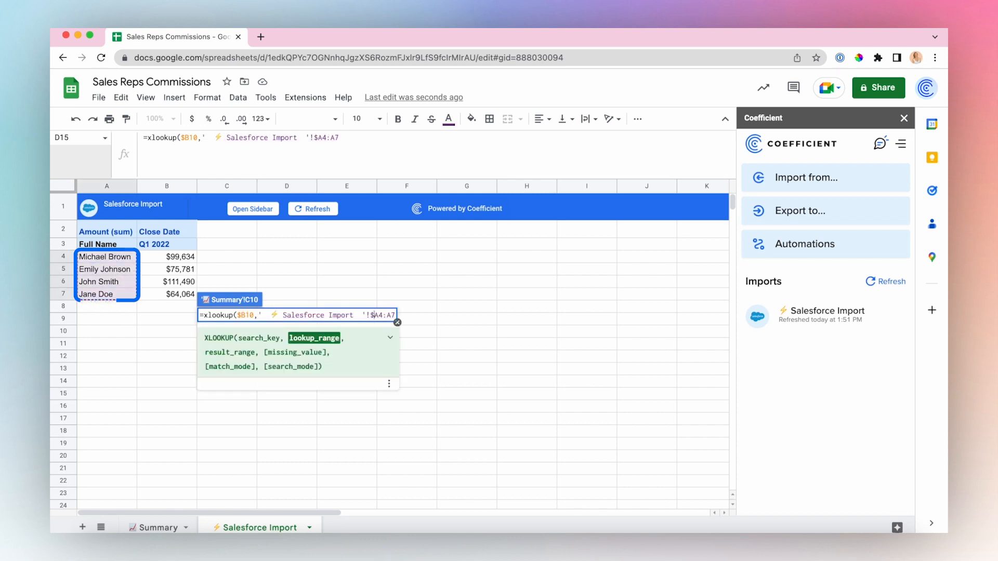
key(Right)
text($)
key(Right)
key(Right)
text($)
key(Right)
text($)
key(Right)
text(,)
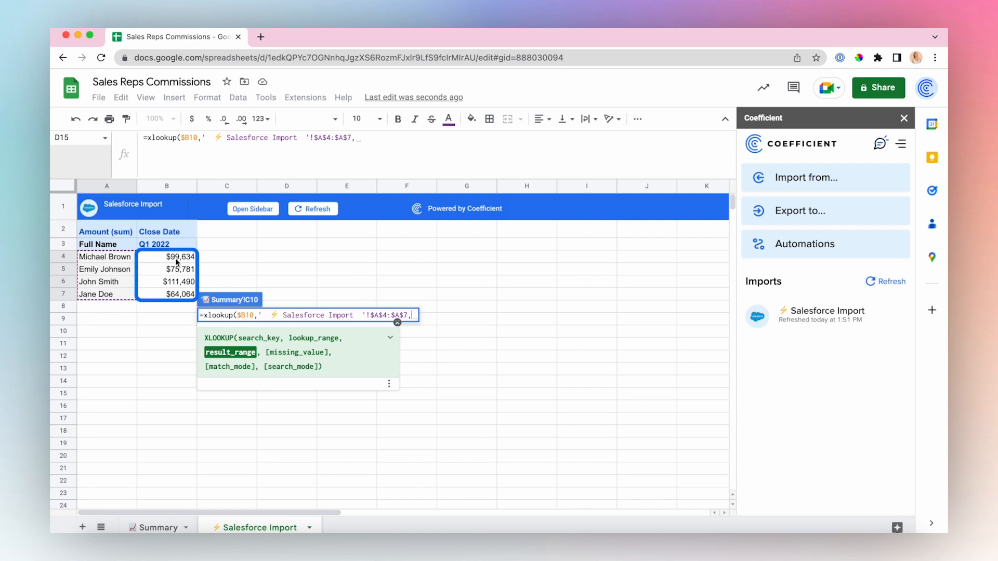
Use the Q1 2022 amounts on the Salesforce Import sheet, B$4:B$7, as result range and complete the XLOOKUP formula
drag(169, 258, 168, 294)
click(527, 314)
text($)
click(545, 315)
text($4:B$7)
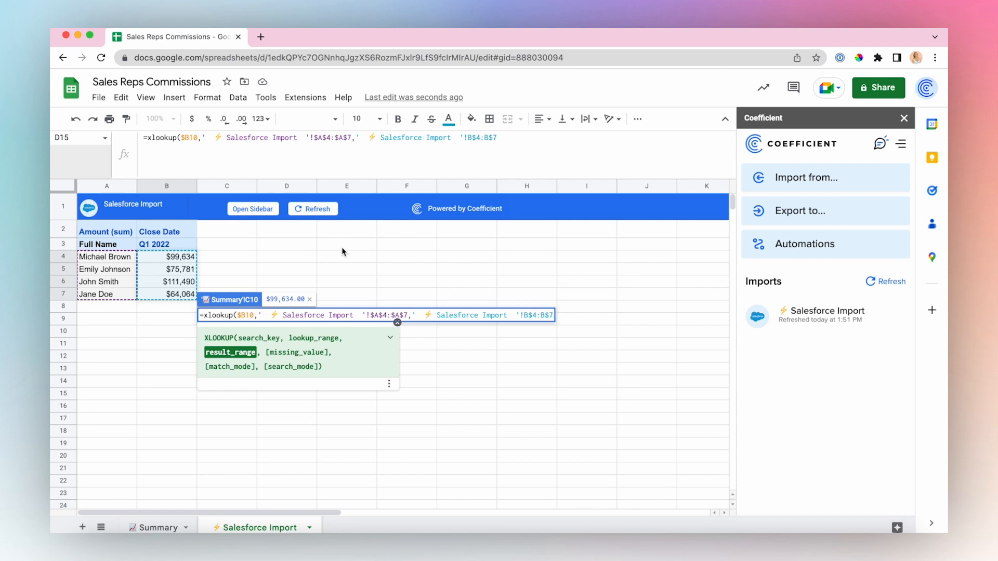
text())
key(Return)
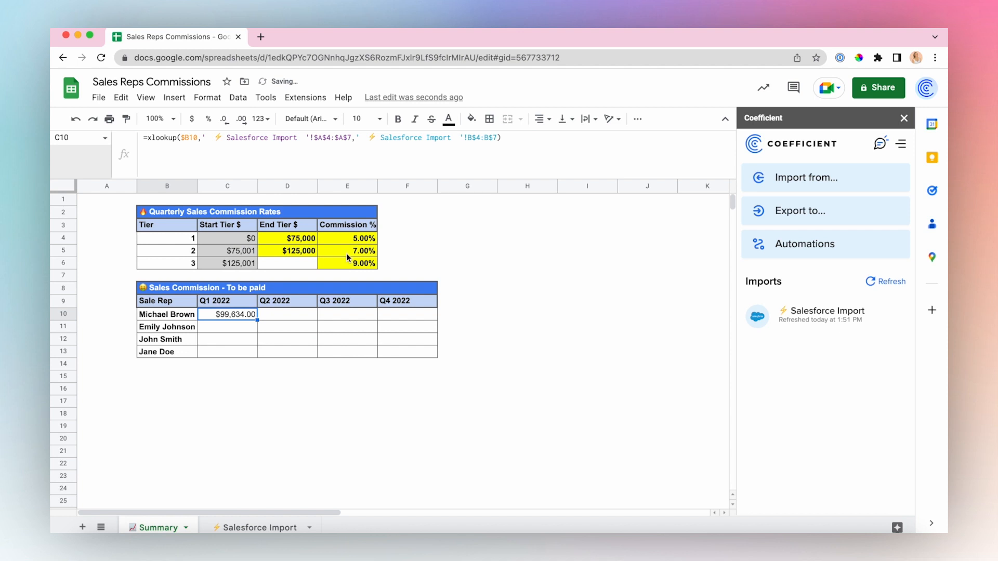
In C10, multiply the XLOOKUP by a VLOOKUP that uses a copy of the same XLOOKUP as its search key
drag(501, 137, 148, 137)
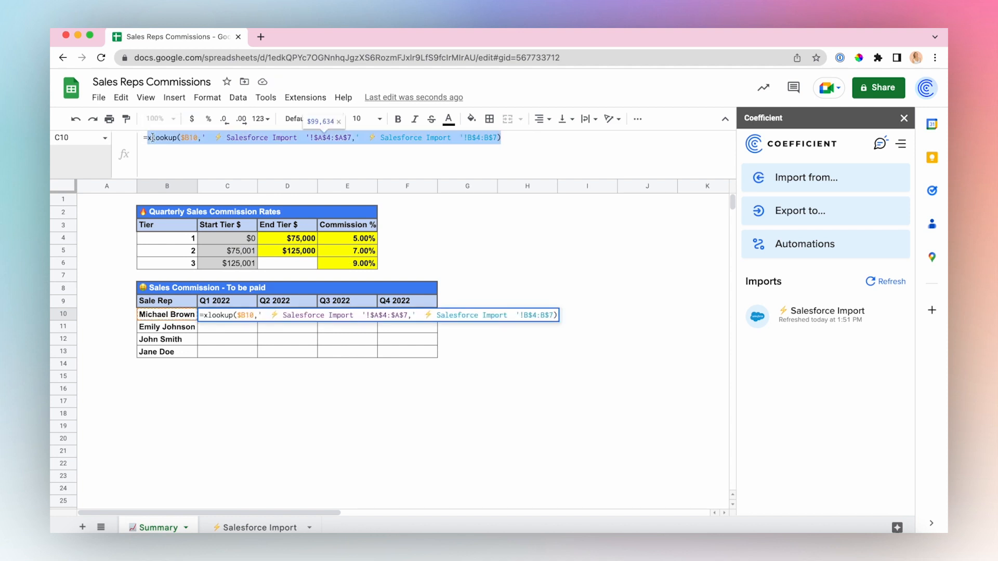
click(523, 136)
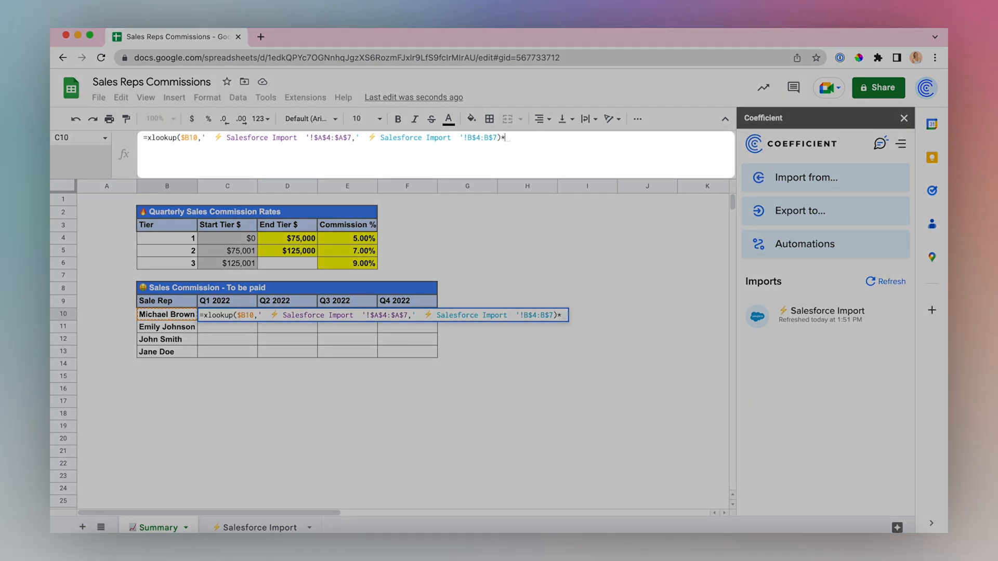
text(*vlookup()
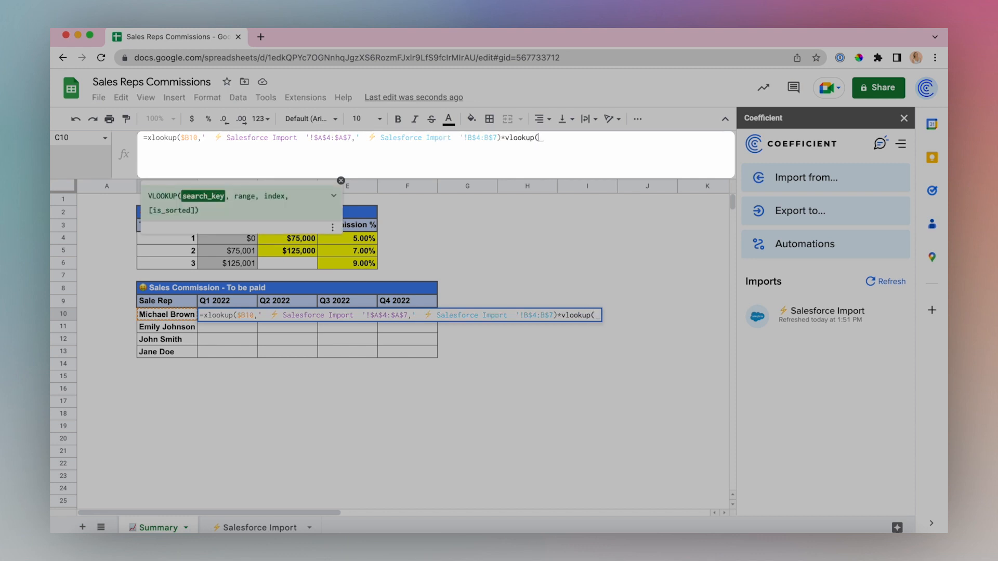
text(xlookup($B10,'⚡ Salesforce Import'!$A$4:$A$7,'⚡ Salesforce Import'!B$4:B$7))
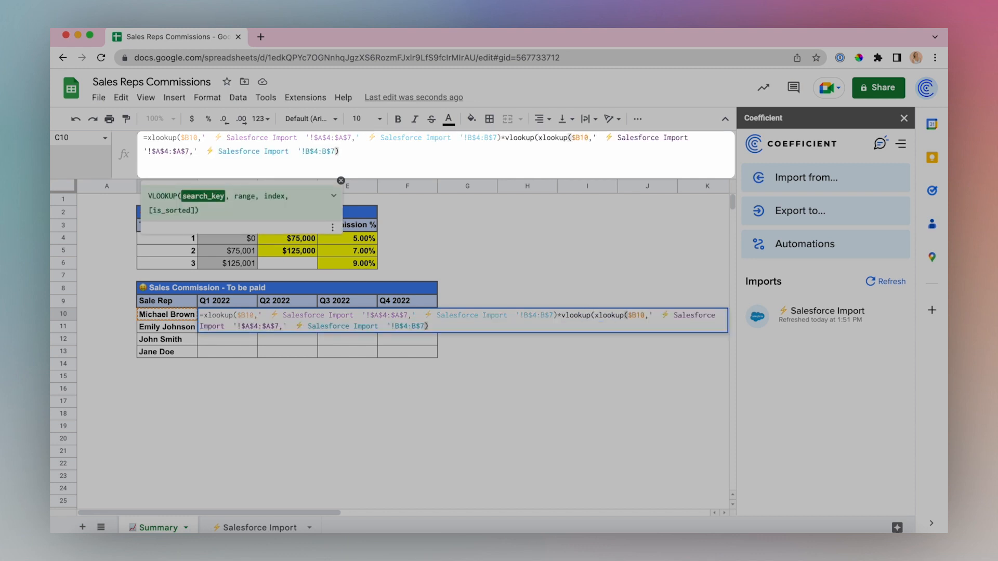
text(,)
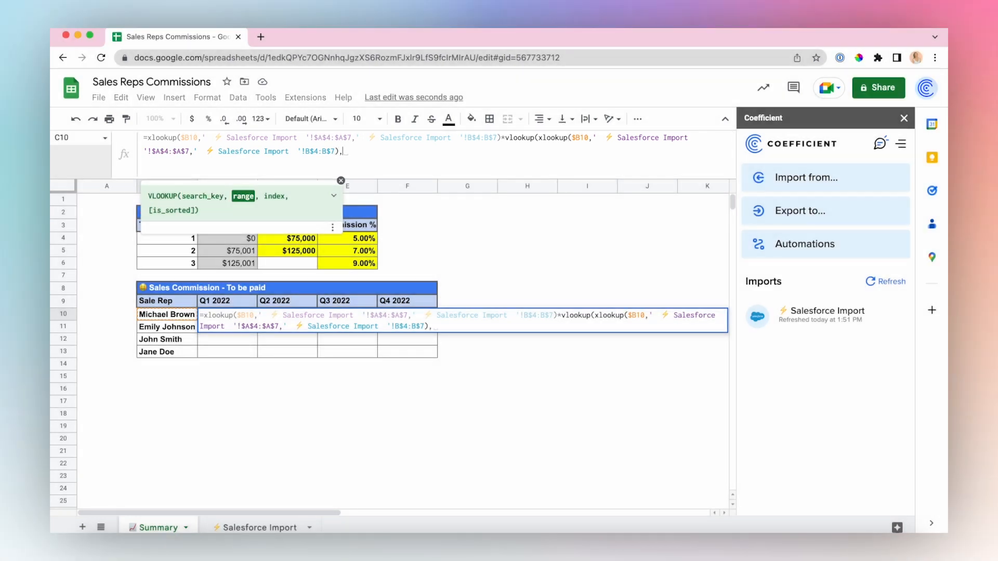
Set the VLOOKUP's range to the commission tier table from Start Tier $ to Commission %, locked as $C$4:$E$6
drag(306, 252, 339, 264)
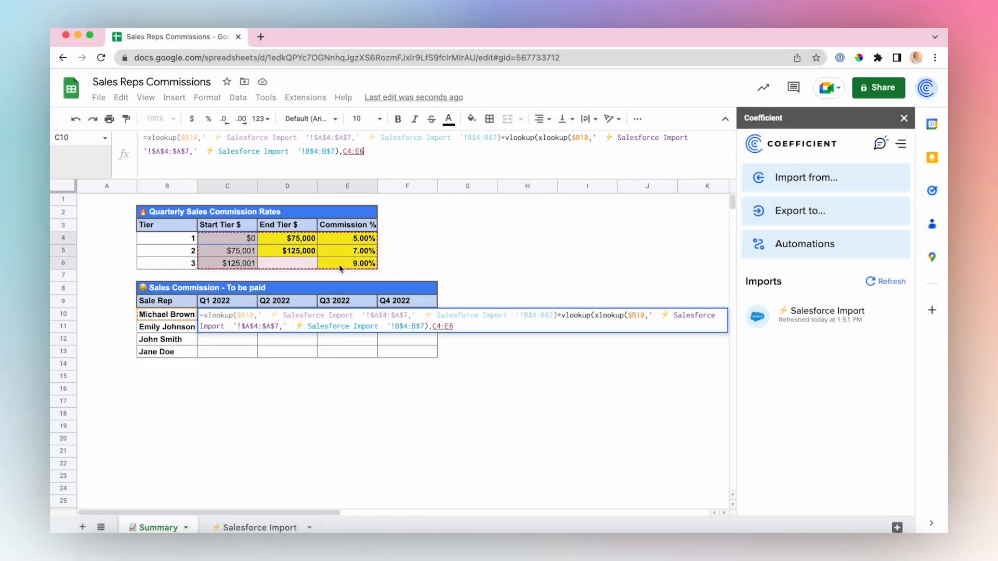
click(344, 152)
text($)
key(Right)
text($)
key(Right)
key(Right)
text($)
key(Right)
text($)
key(Right)
text(,)
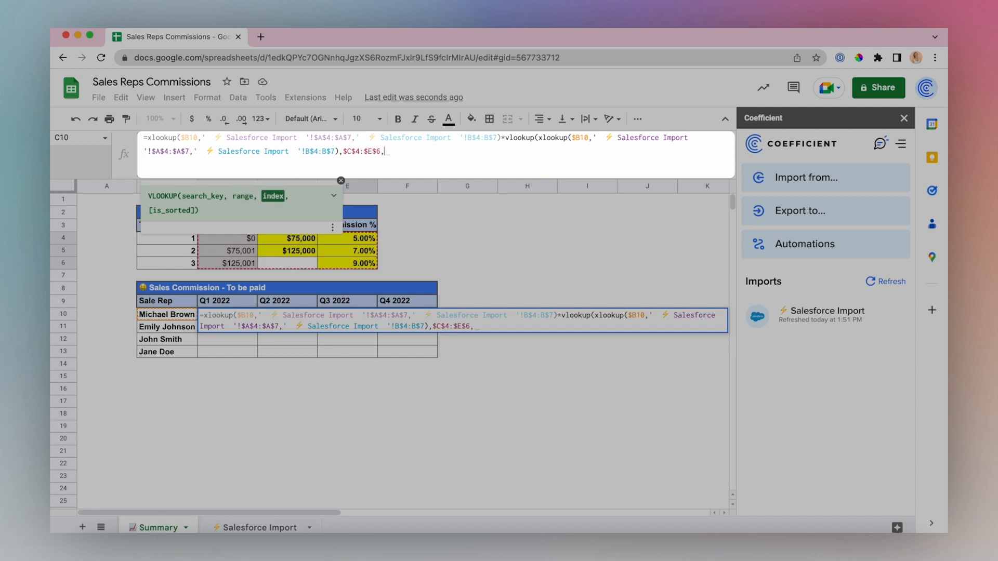
Finish the VLOOKUP with column index 3 and is_sorted true, and enter the commission formula in C10
text(3,)
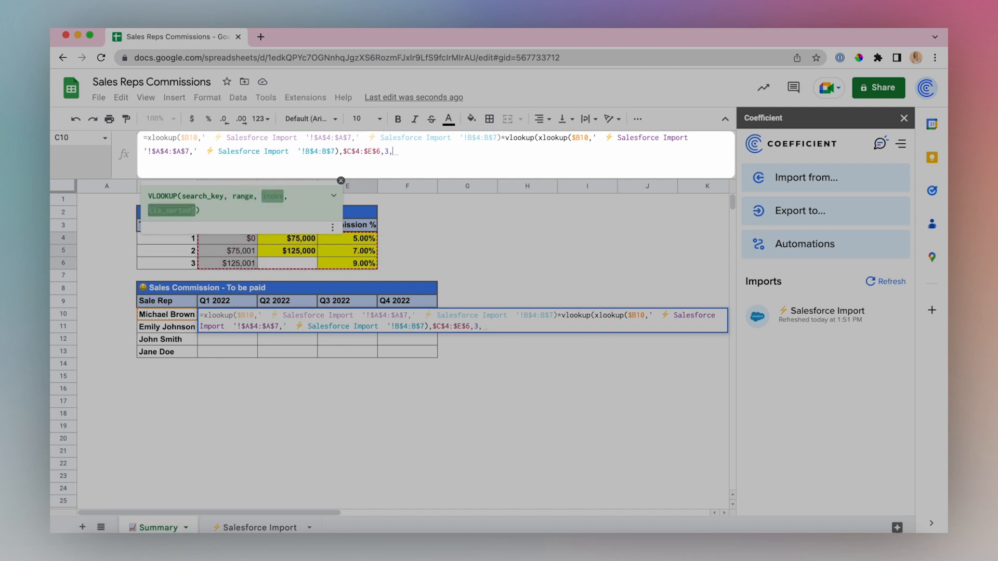
text(true)
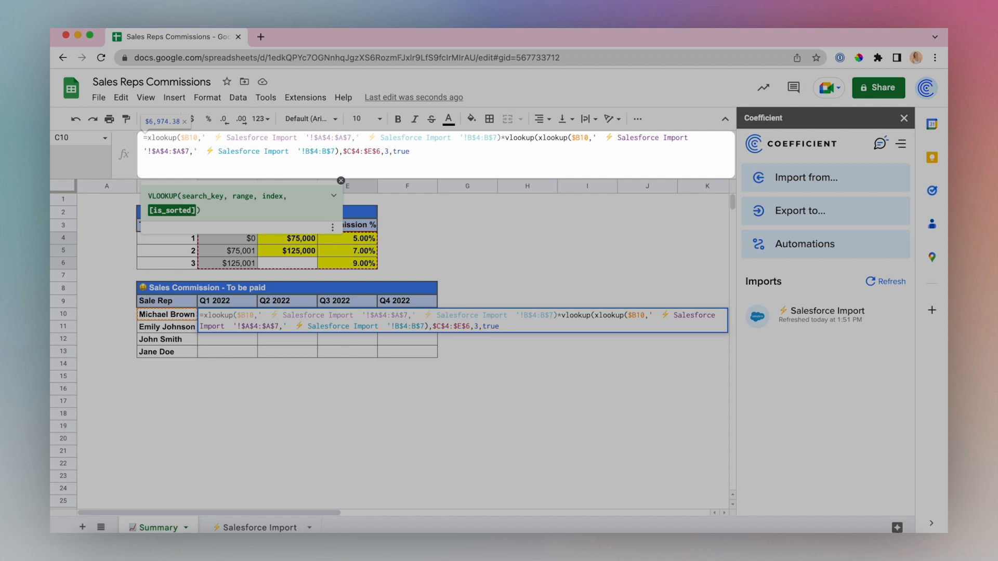
text())
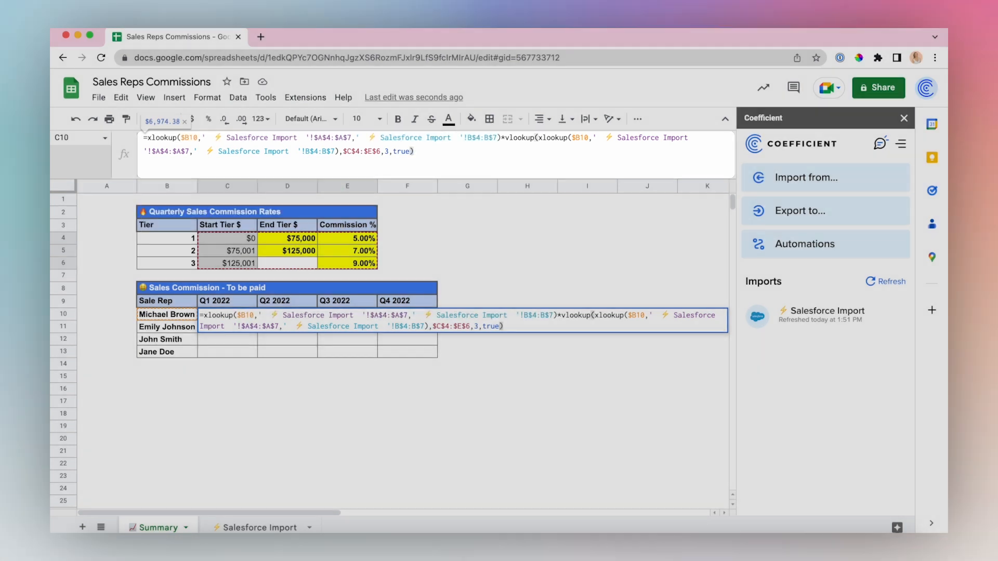
key(Return)
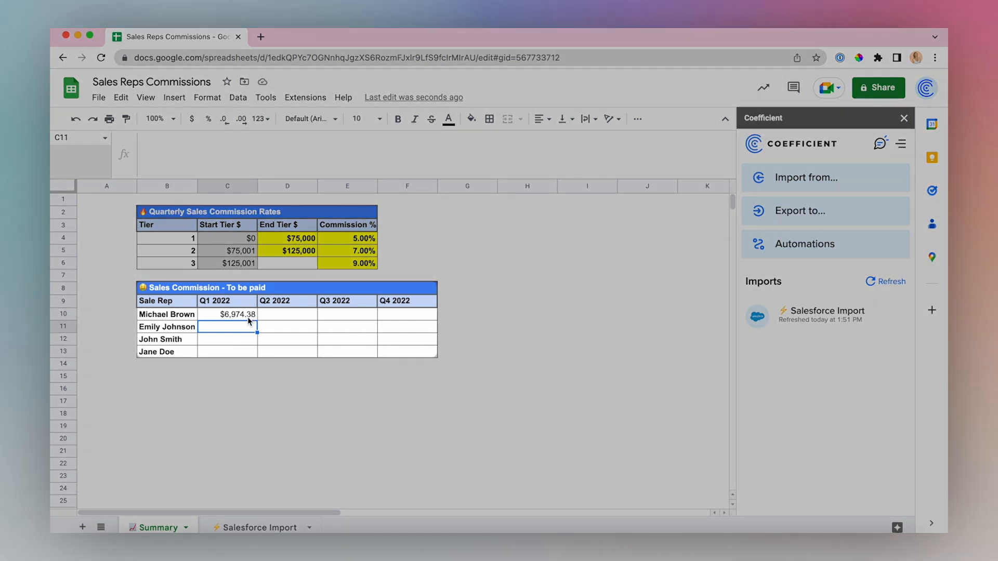
Fill the C10 commission formula down to row 13 and across to the Q4 2022 column, covering C10:F13
click(248, 318)
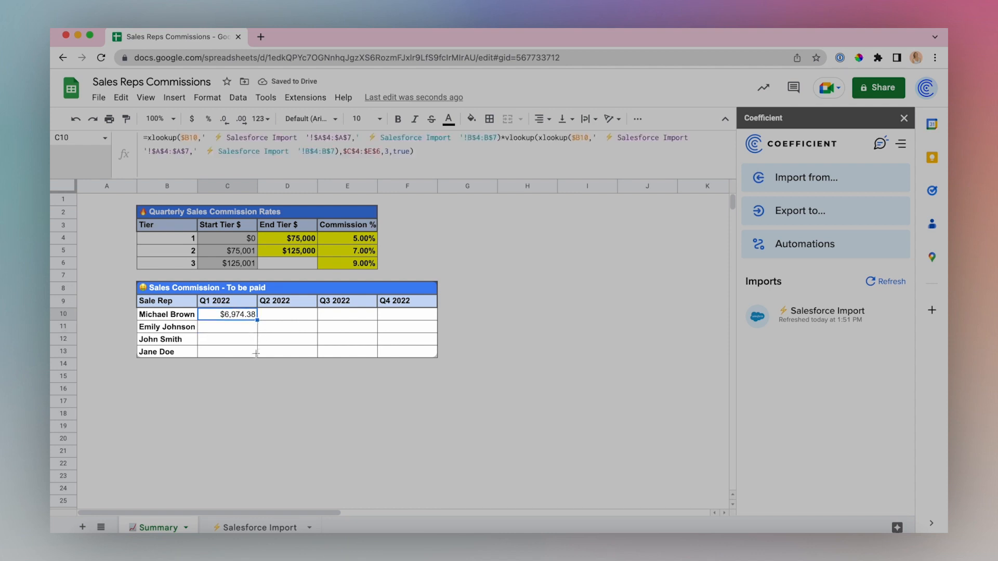
drag(257, 321, 256, 355)
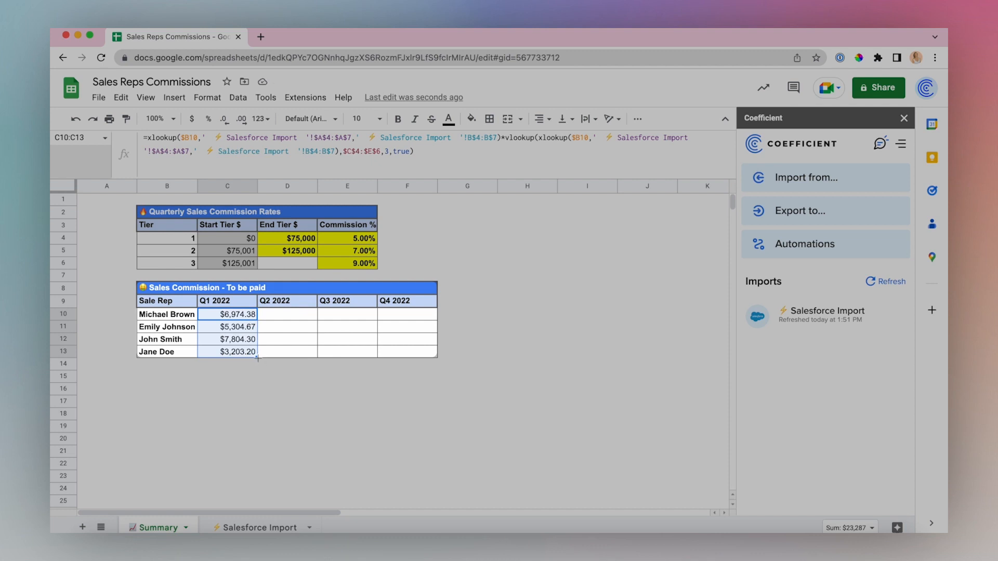
drag(427, 357, 428, 358)
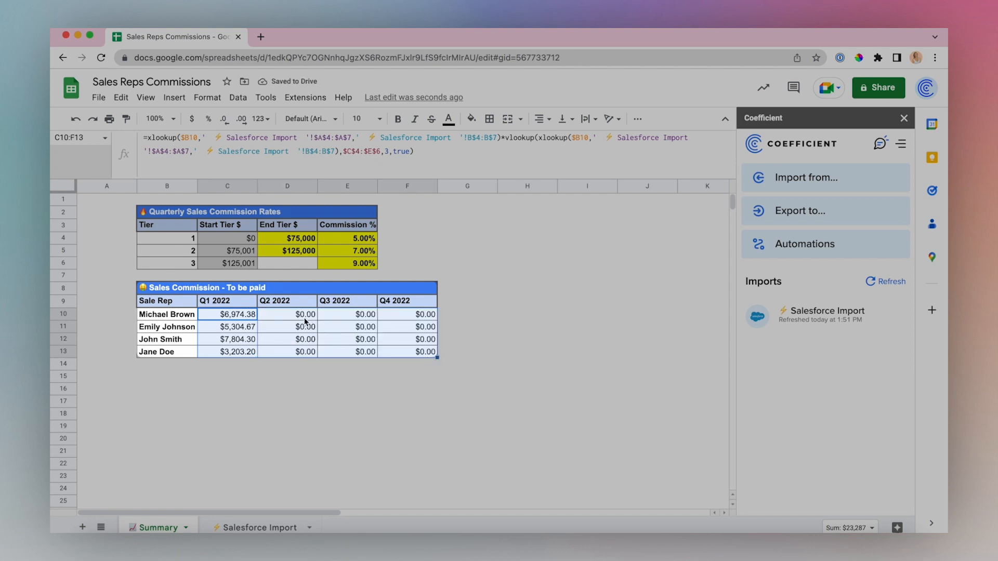
click(401, 329)
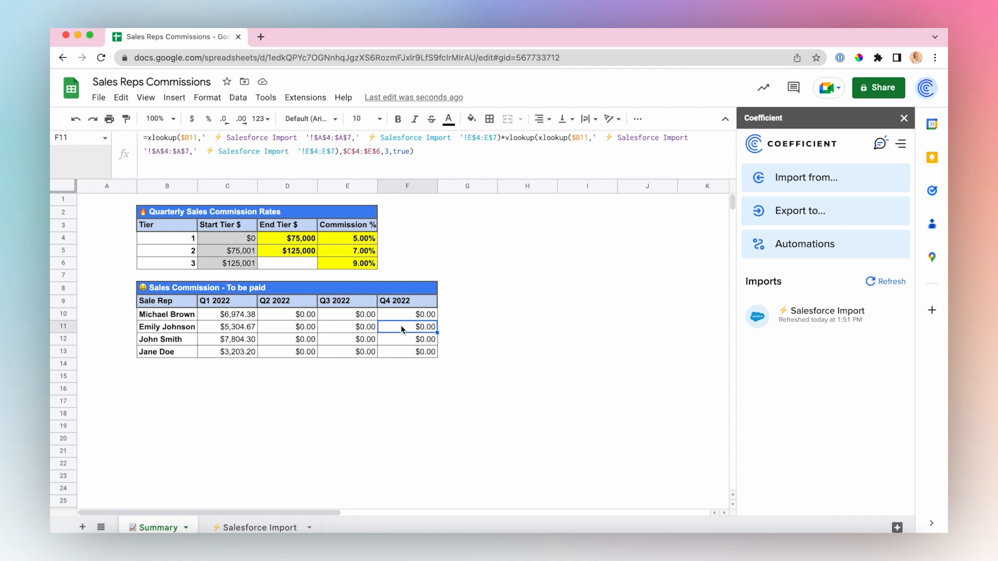
Turn on the Salesforce Import's refresh schedule, set it to daily at 7:00 AM, save it and return to the imports list
mouse_move(898, 320)
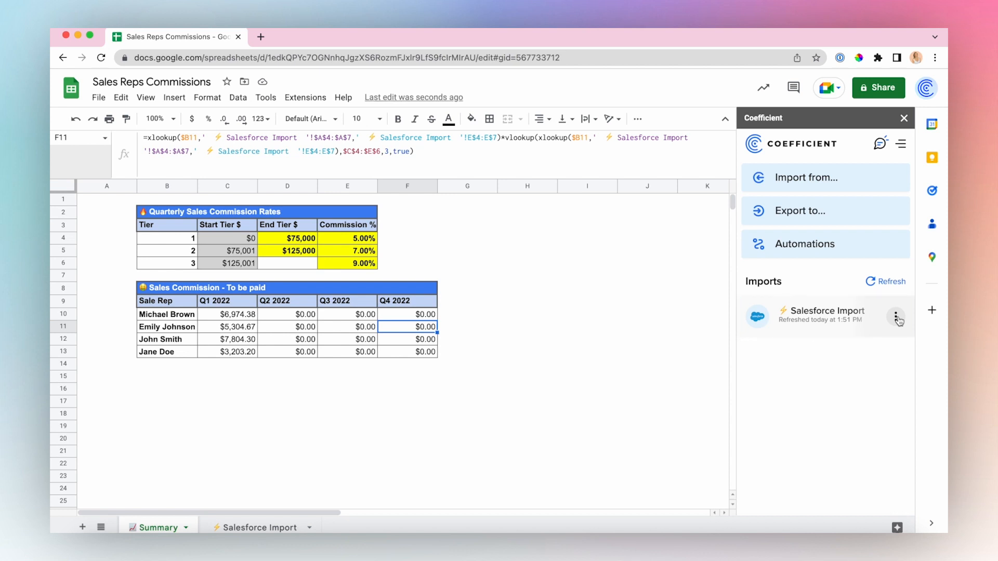
click(896, 318)
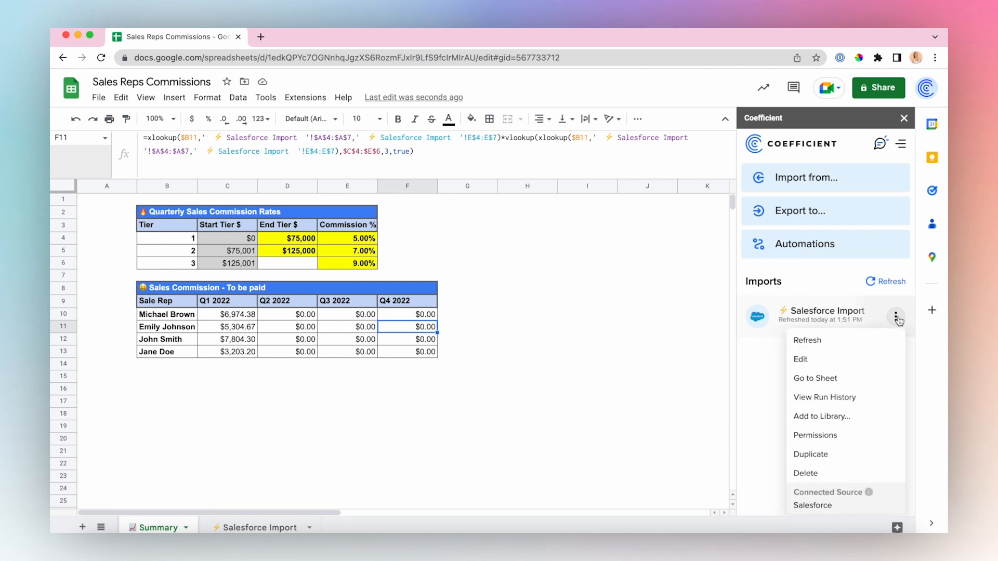
click(860, 357)
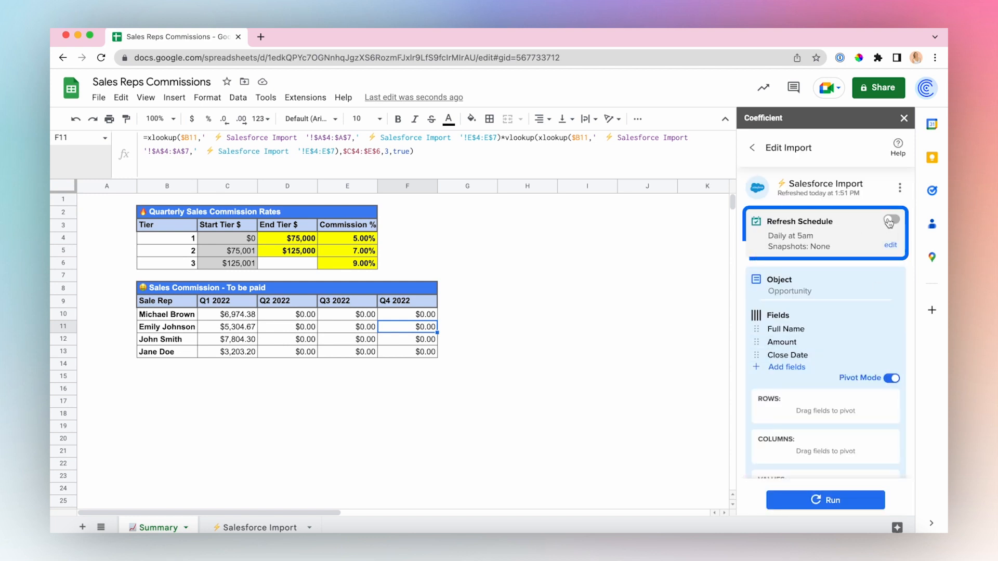
click(890, 221)
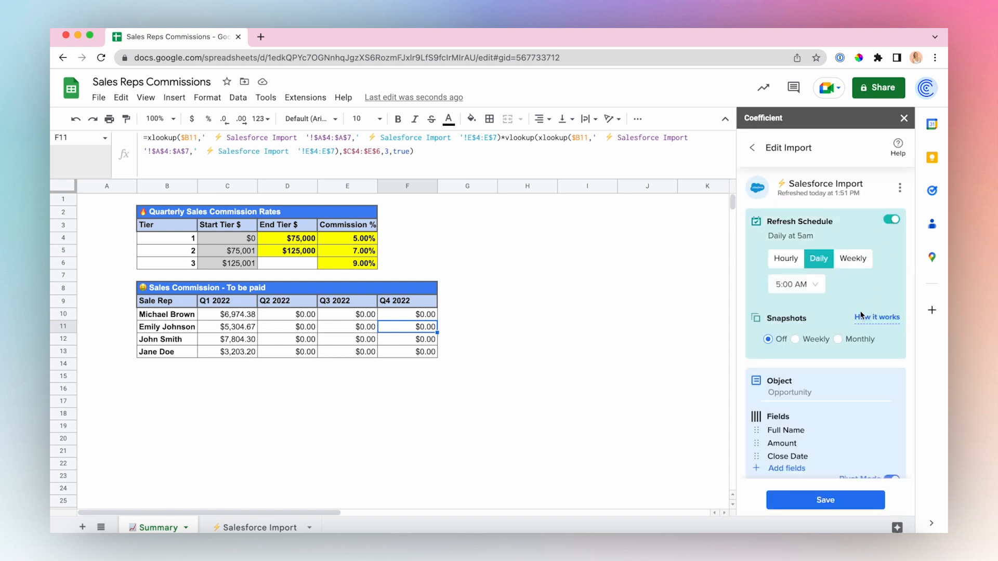
click(796, 284)
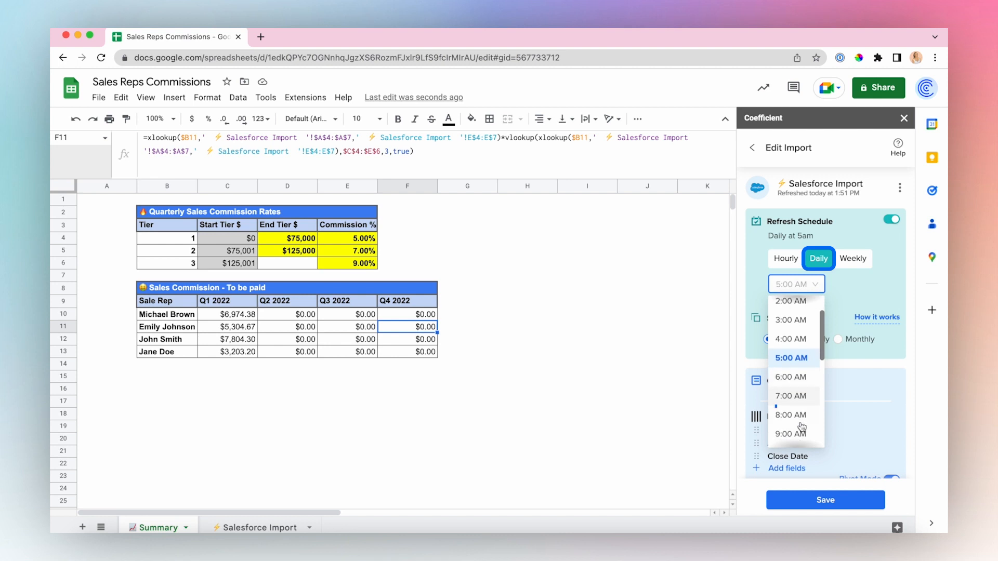
click(792, 397)
click(847, 503)
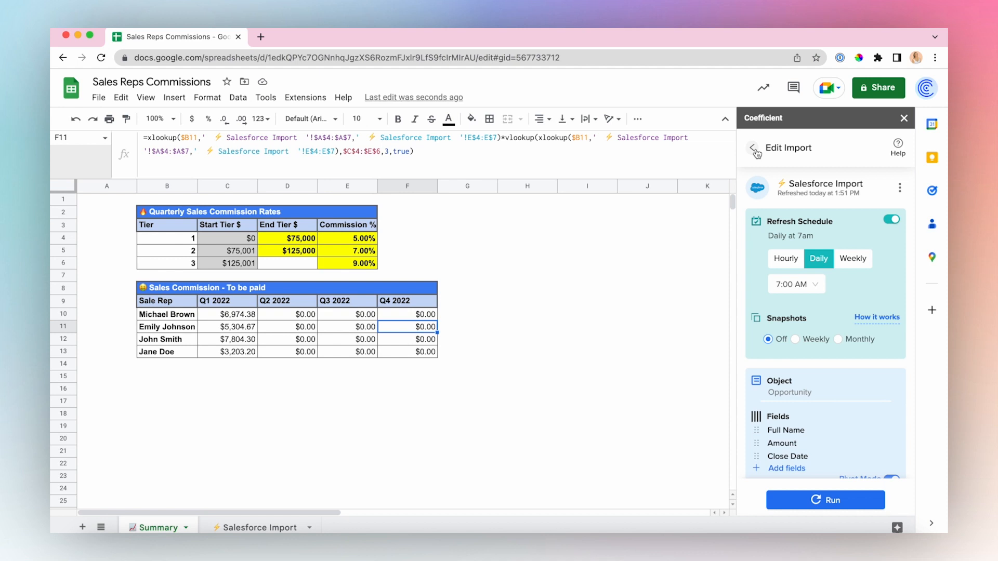
click(753, 149)
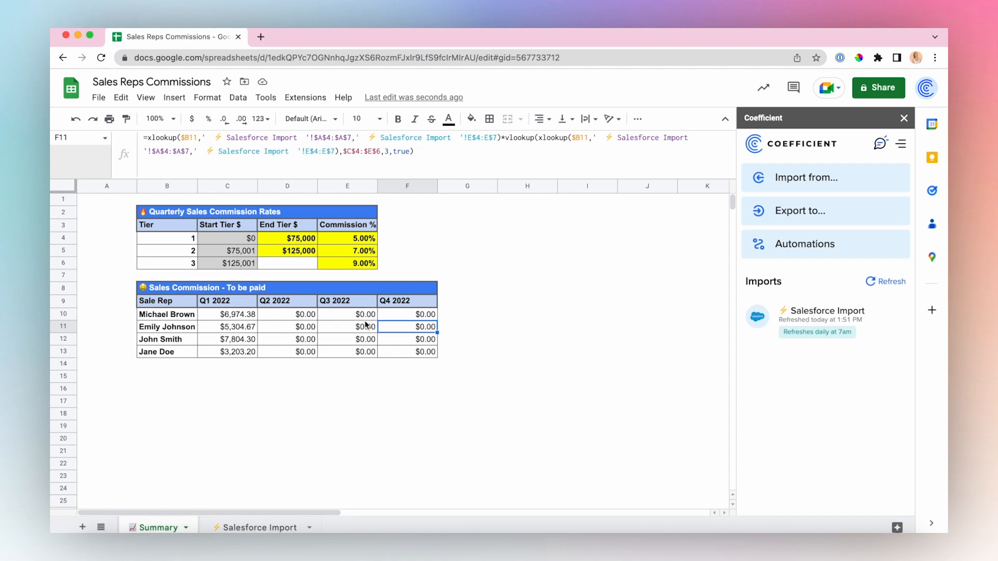
click(234, 413)
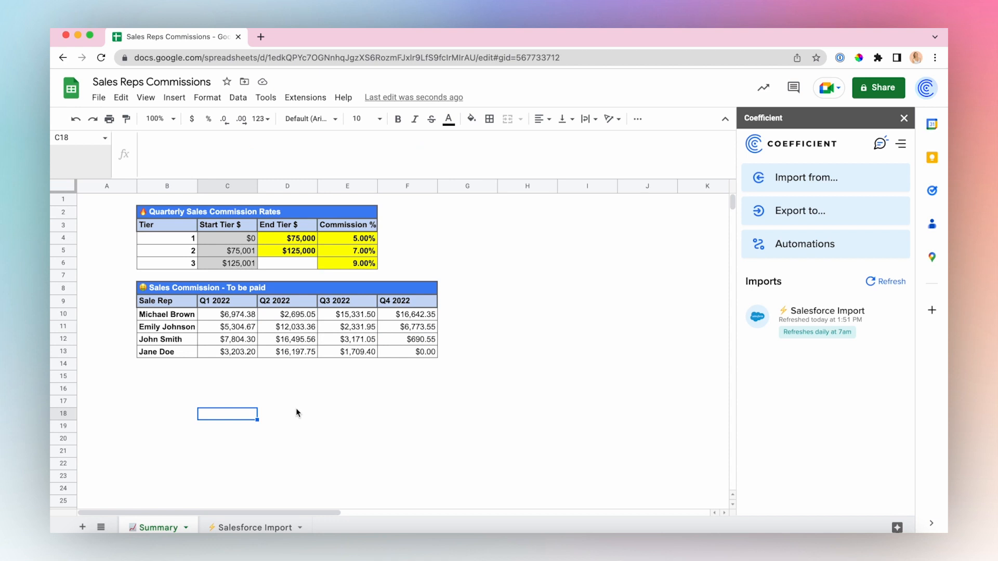